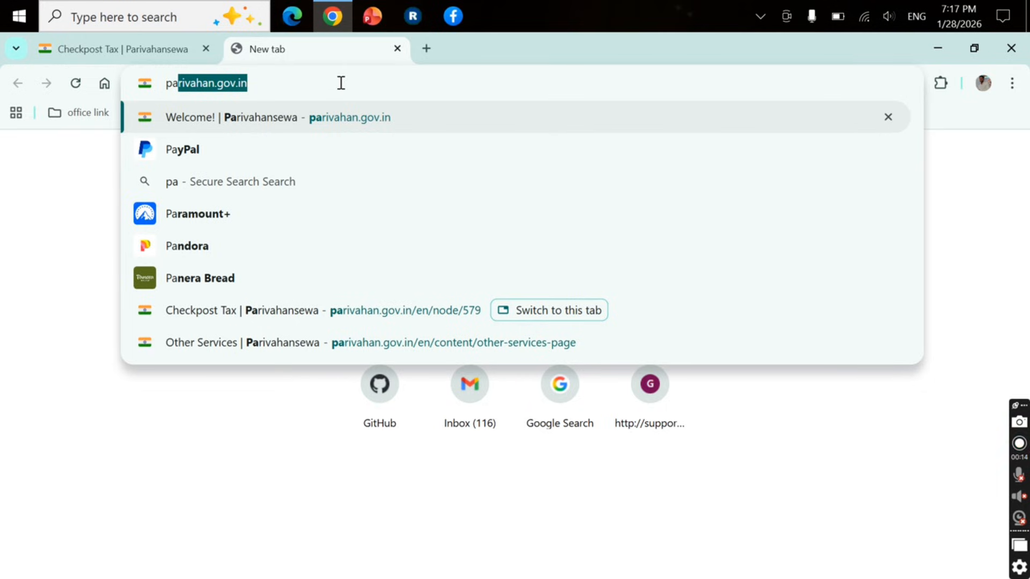
Enter the address parivahan.gov.in in the new tab and load the Parivahan Sewa home page
text(ri)
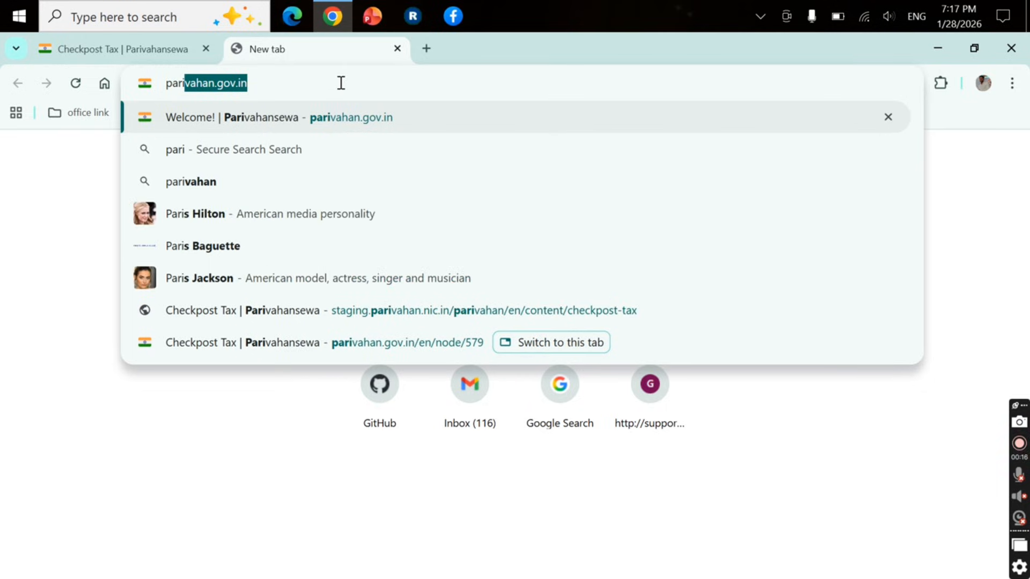
text(van)
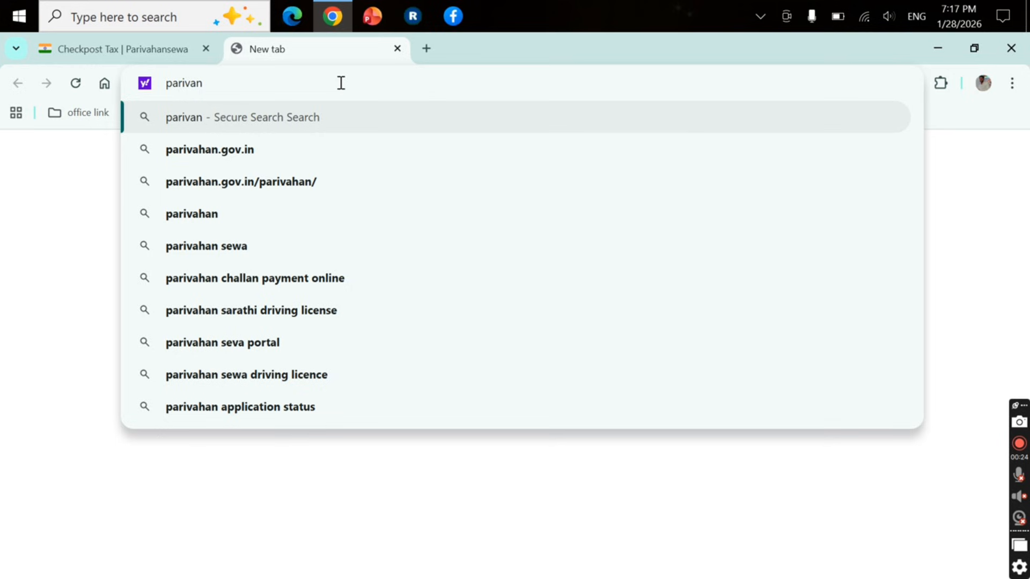
key(BackSpace)
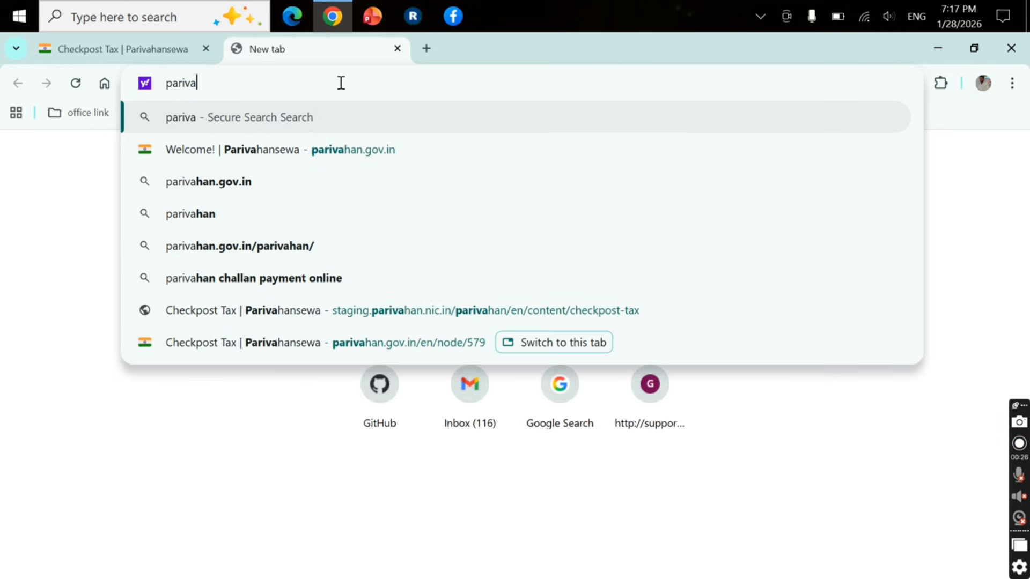
text(h)
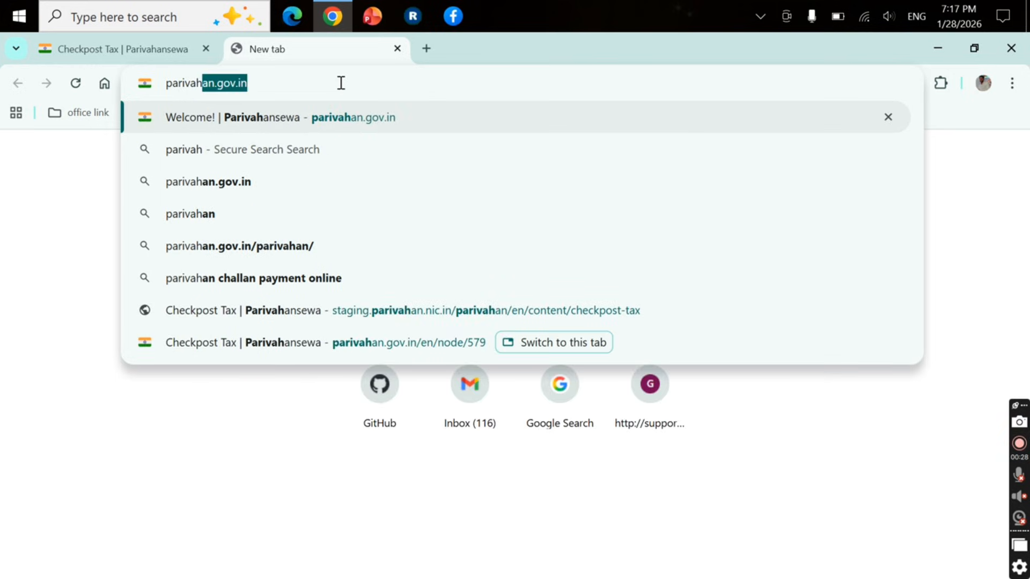
text(an)
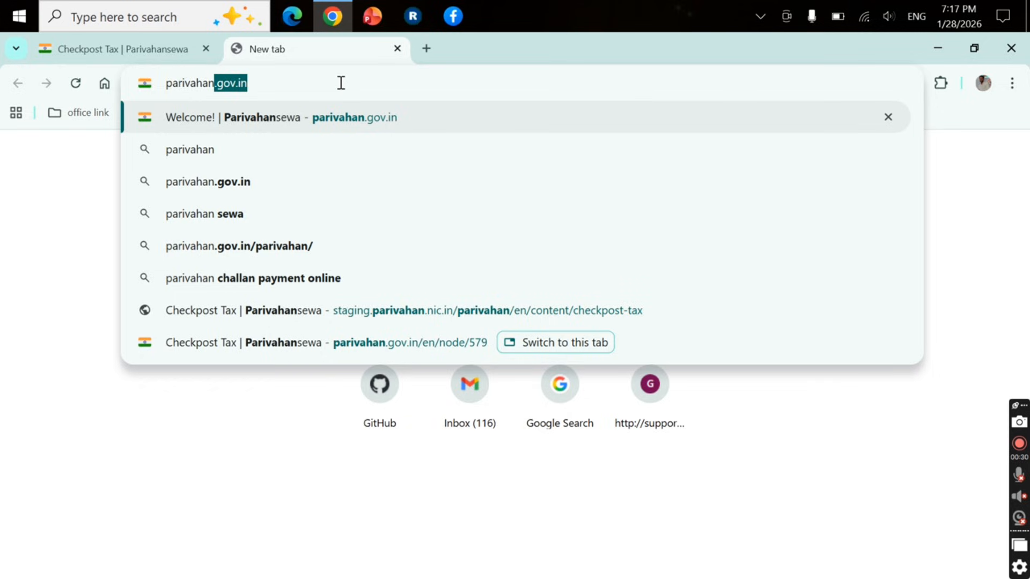
text(.)
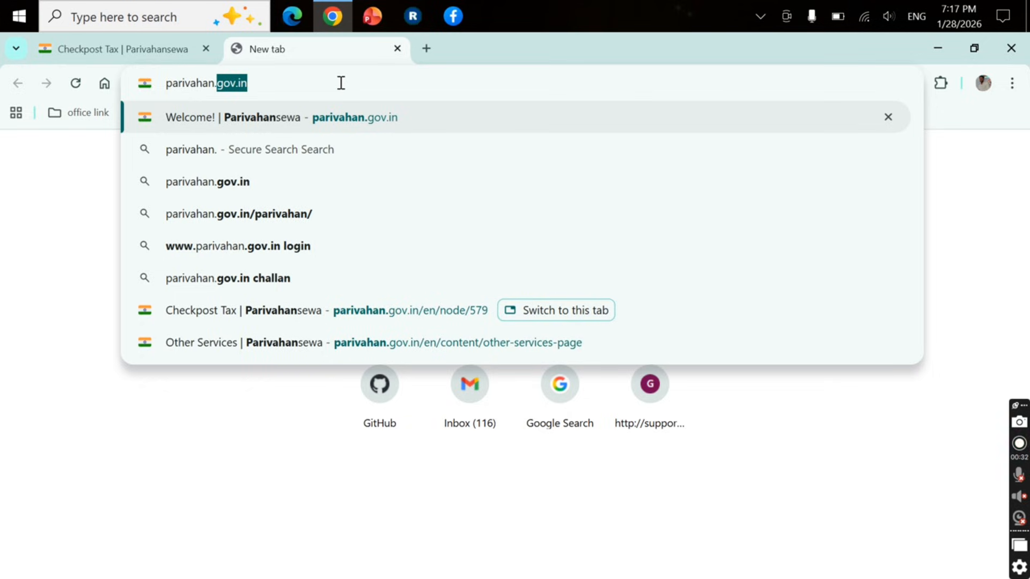
text(gov)
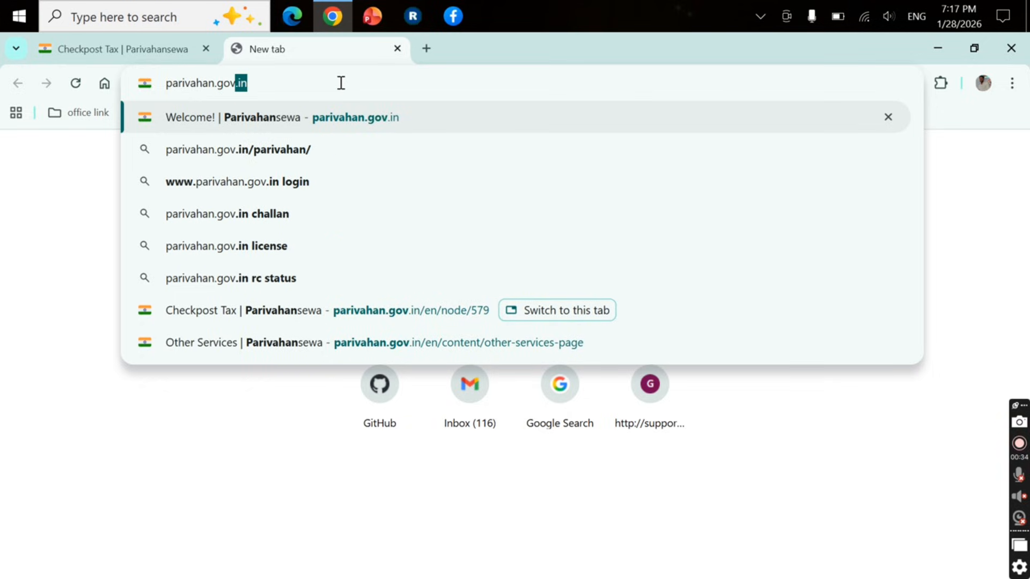
text(.in)
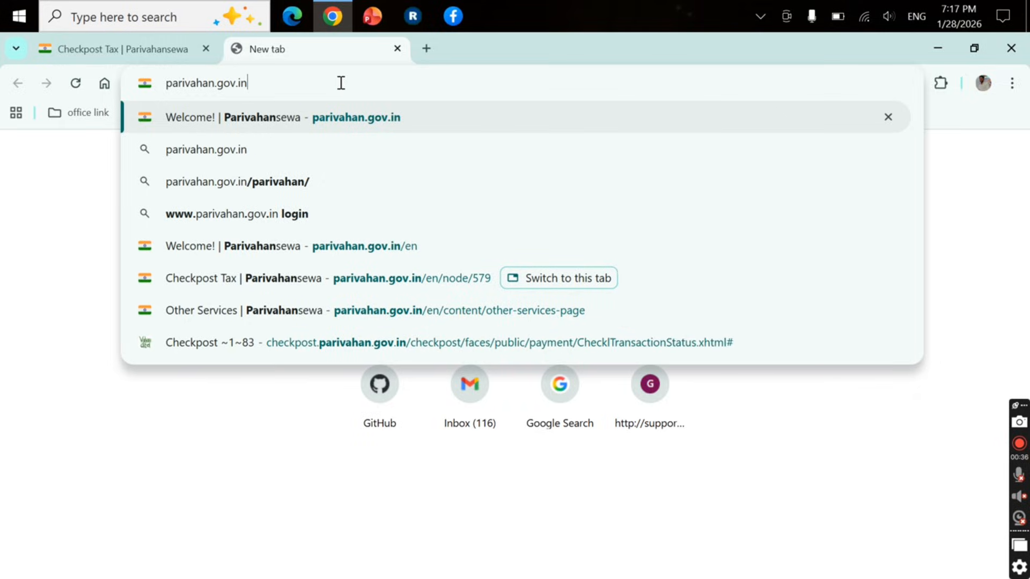
key(Return)
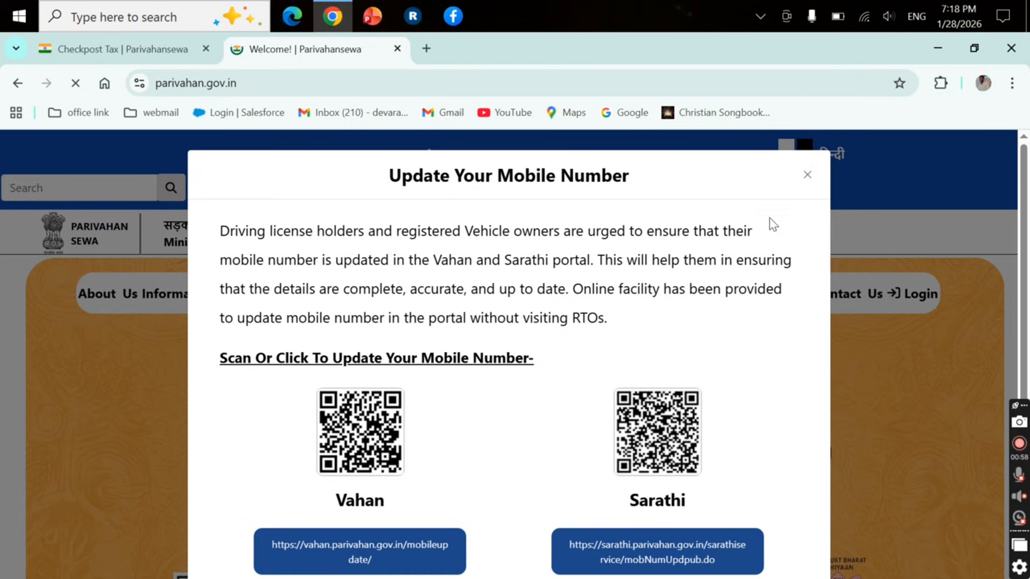
Close the Update Your Mobile Number notice and go to Online Services > Checkpost Tax
click(809, 176)
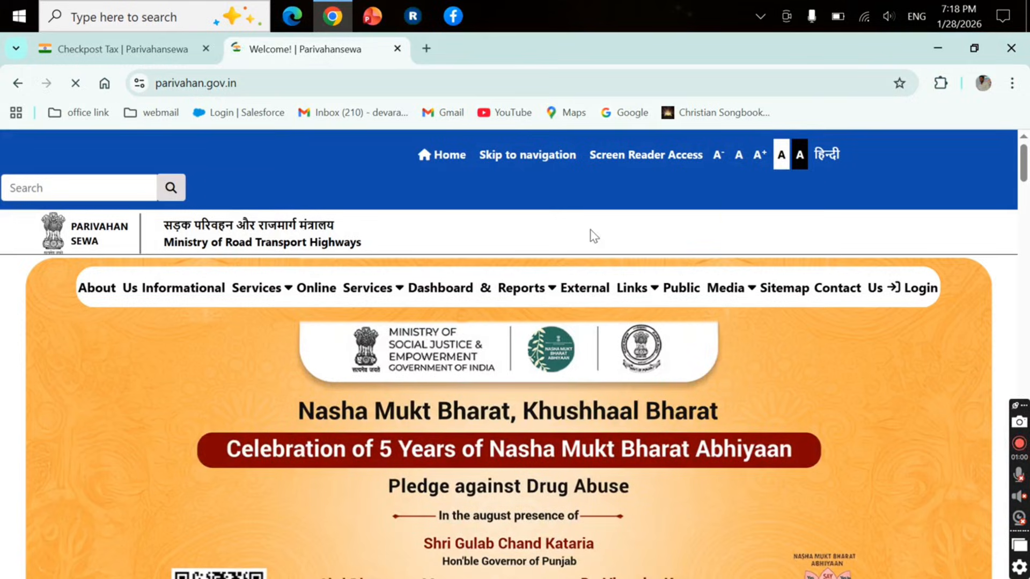
mouse_move(394, 289)
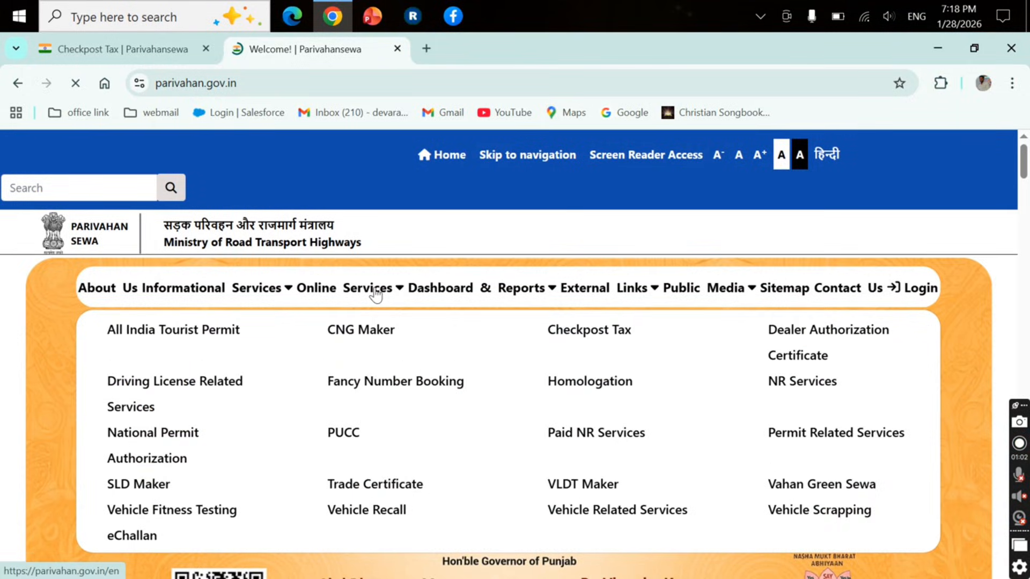
click(583, 335)
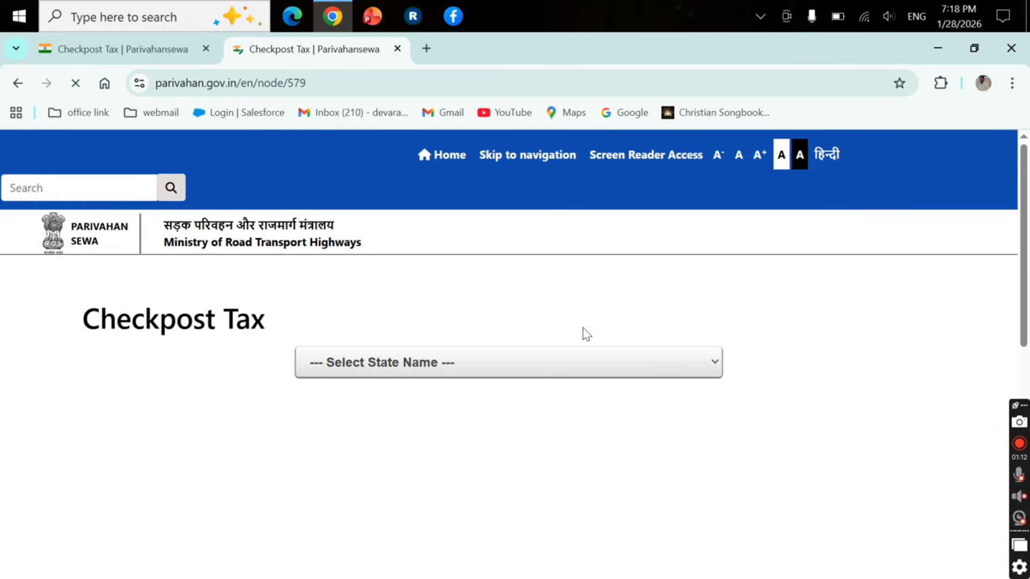
Choose state PONDICHERRY and service VEHICLE TAX COLLECTION (OTHER STATE), then proceed to the form
click(591, 368)
scroll(536, 292, down, 5)
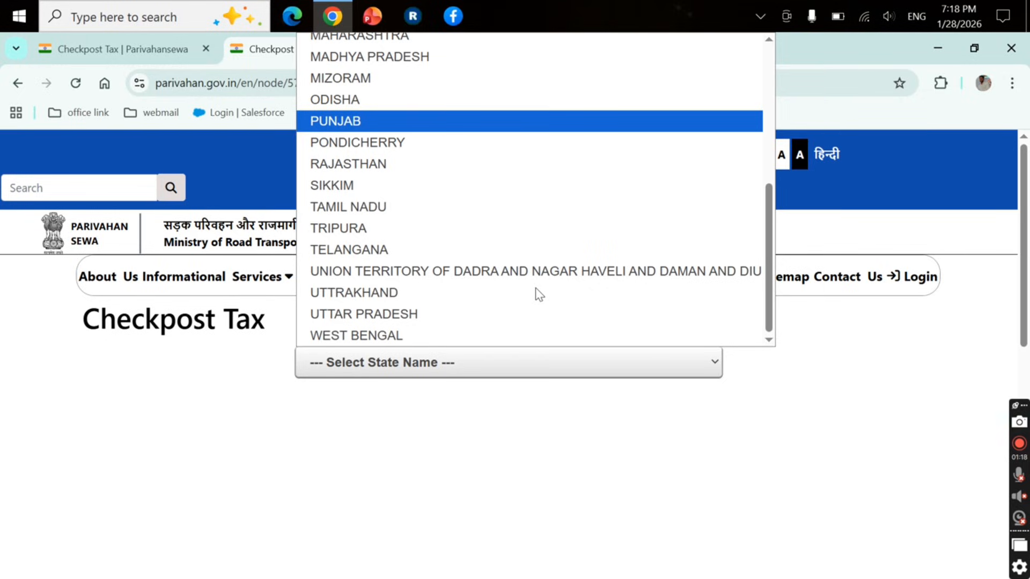
click(375, 144)
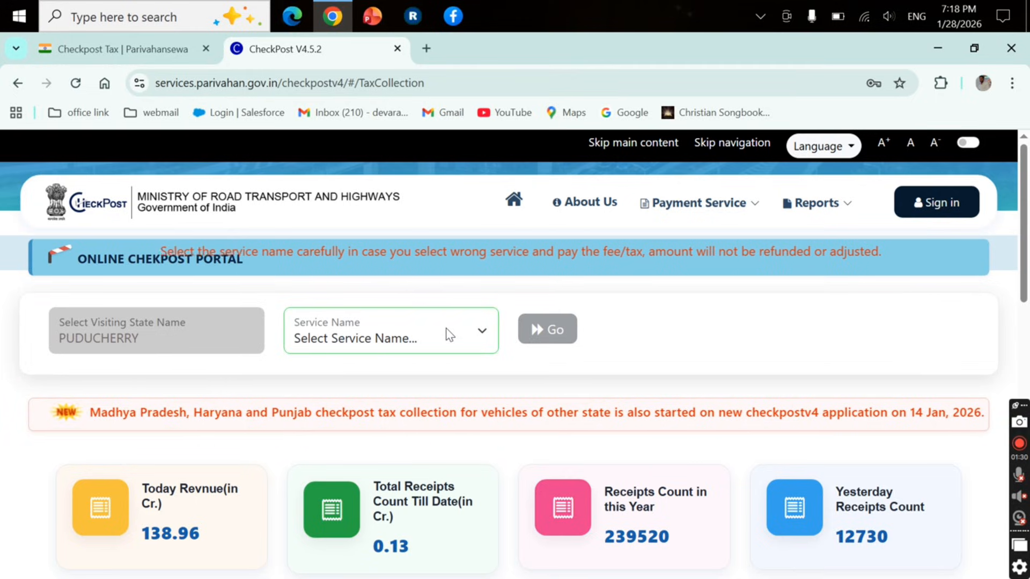
click(464, 337)
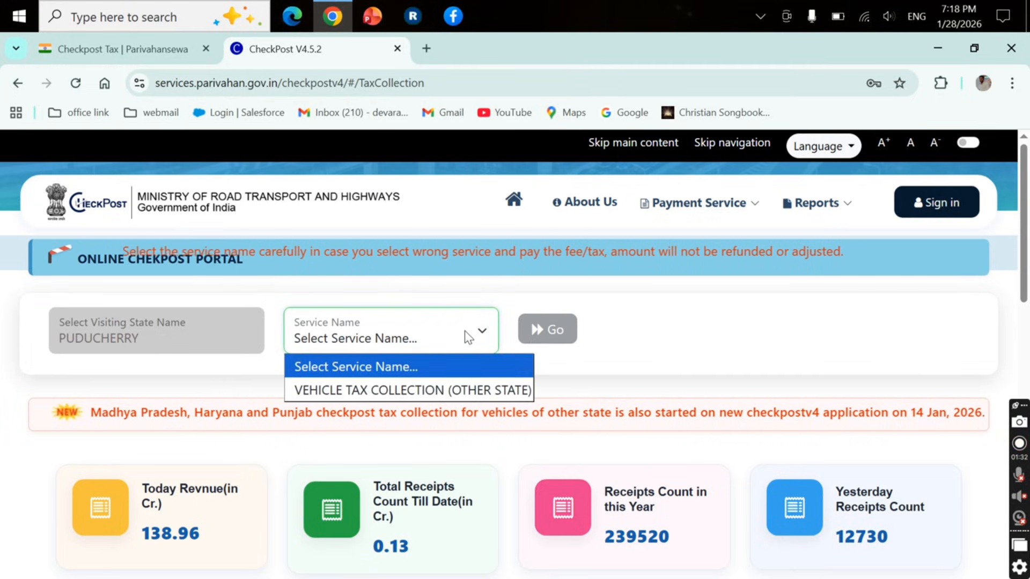
click(446, 389)
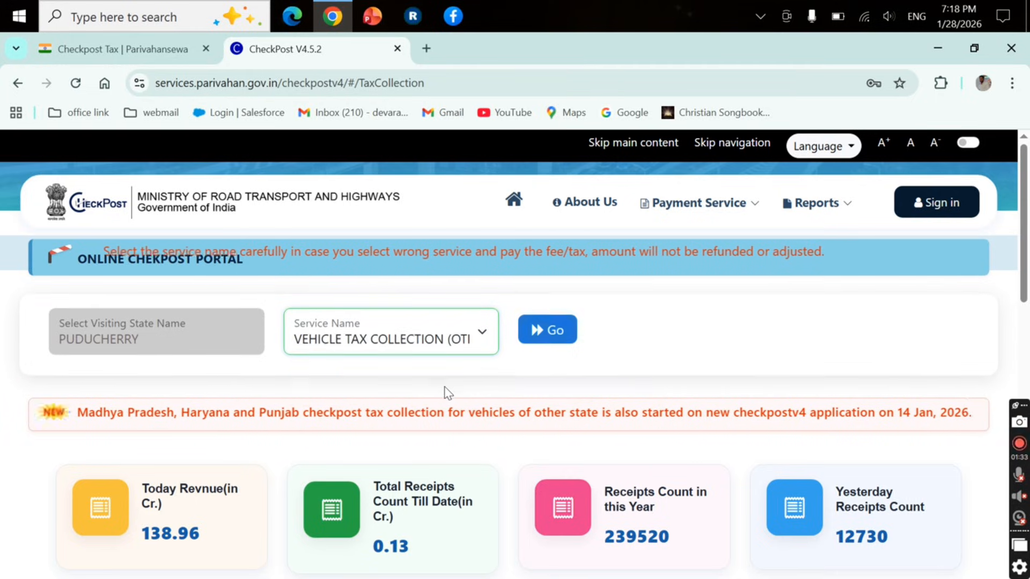
click(547, 330)
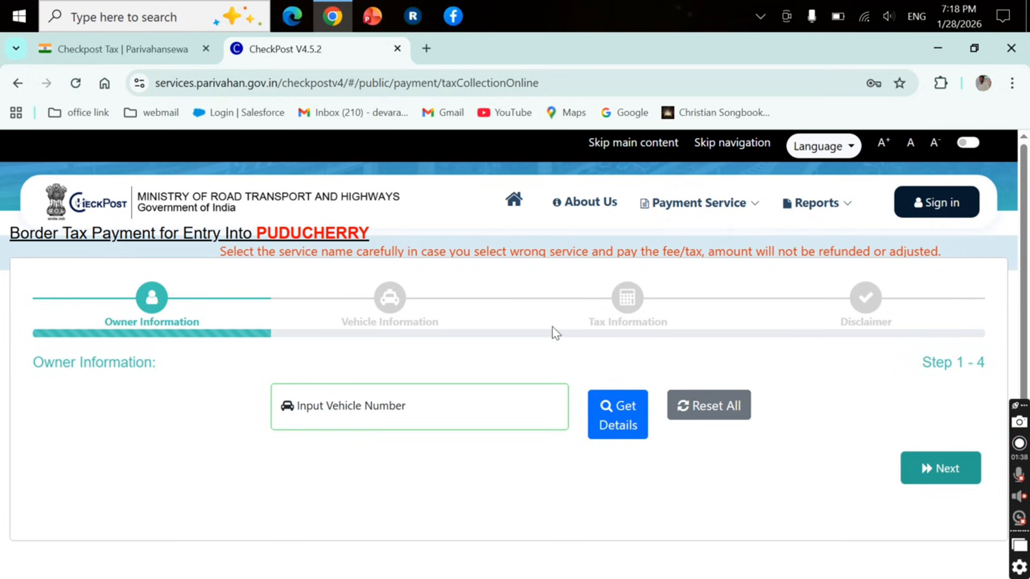
click(514, 408)
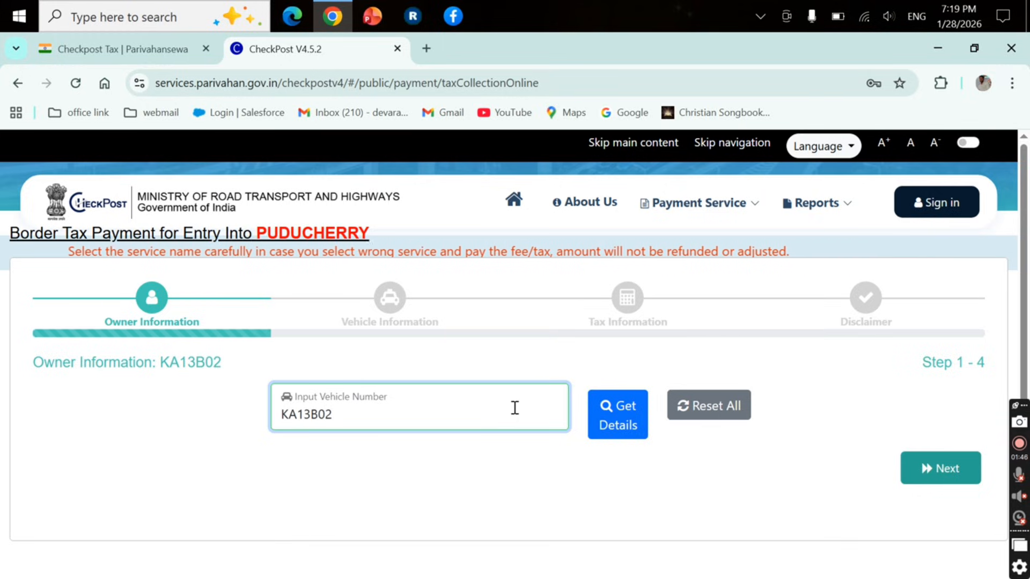
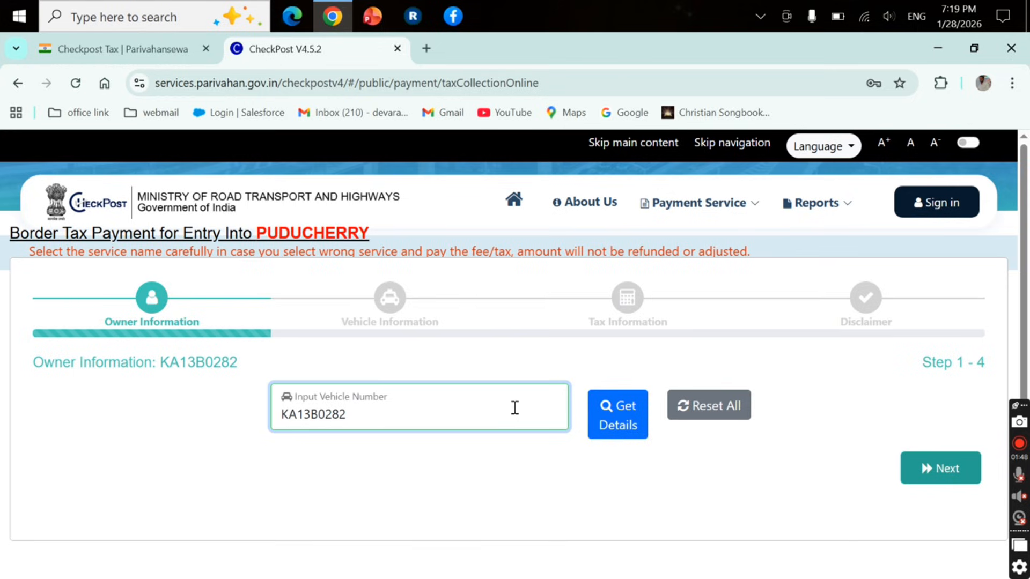
click(622, 417)
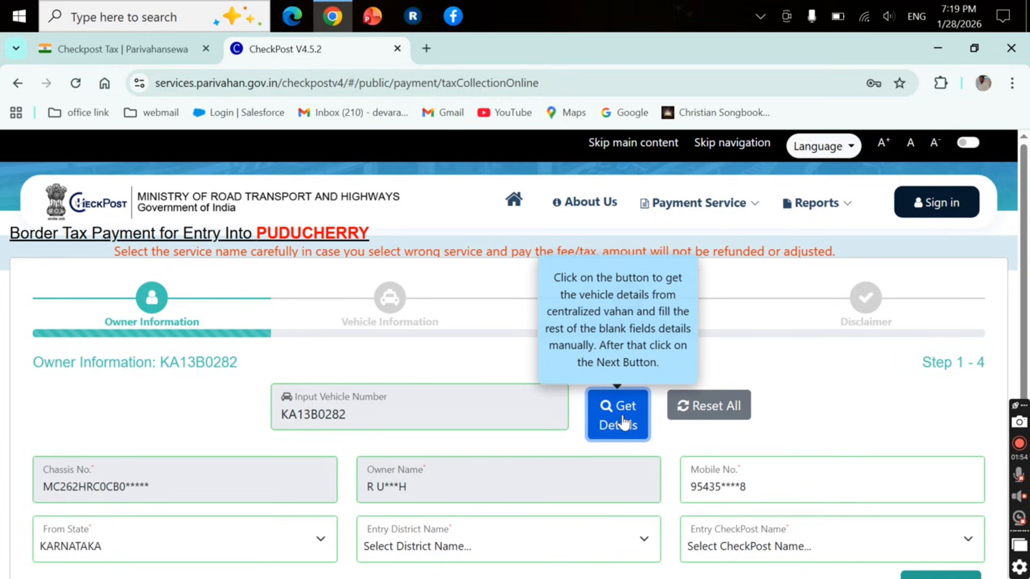
Set entry district PUDUCHERRY and entry checkpost THIRUKANNUR, then continue to Vehicle Information
scroll(547, 452, down, 1)
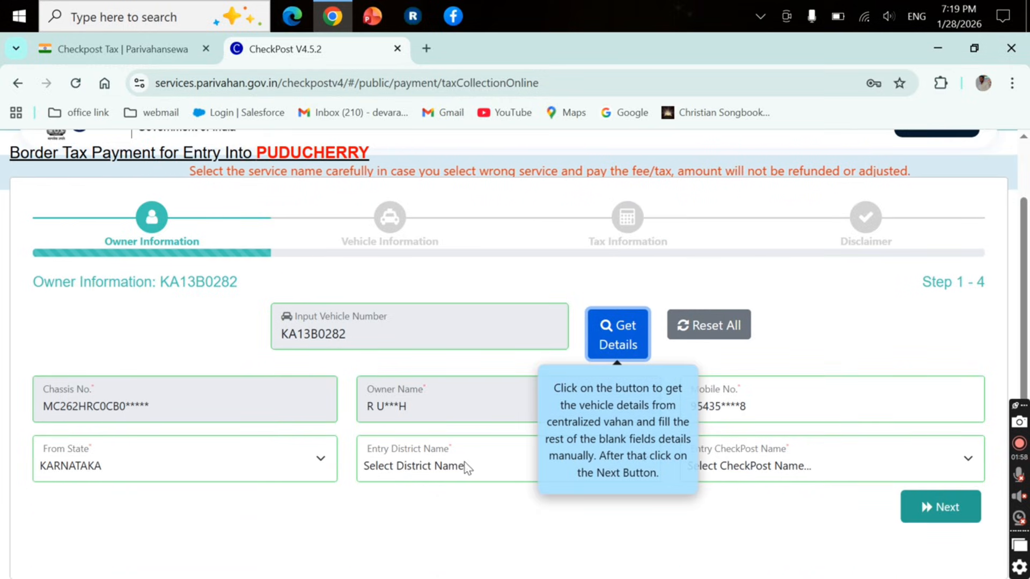
click(504, 467)
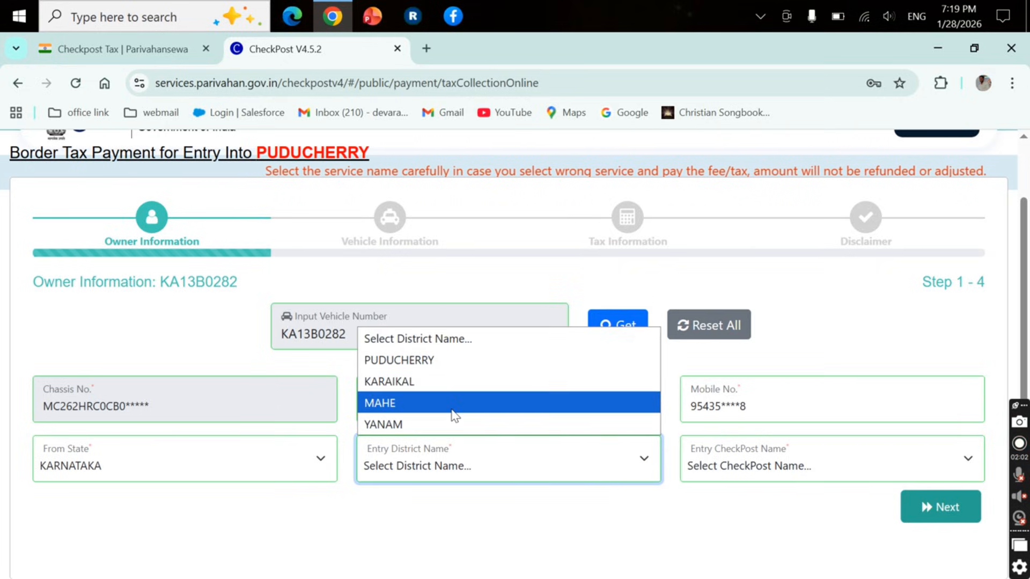
click(443, 368)
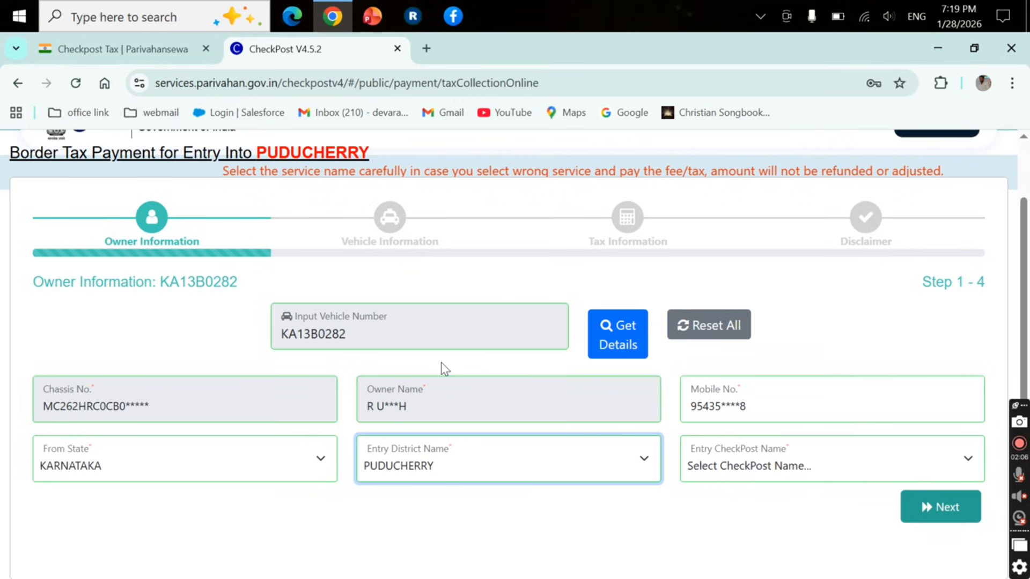
click(738, 467)
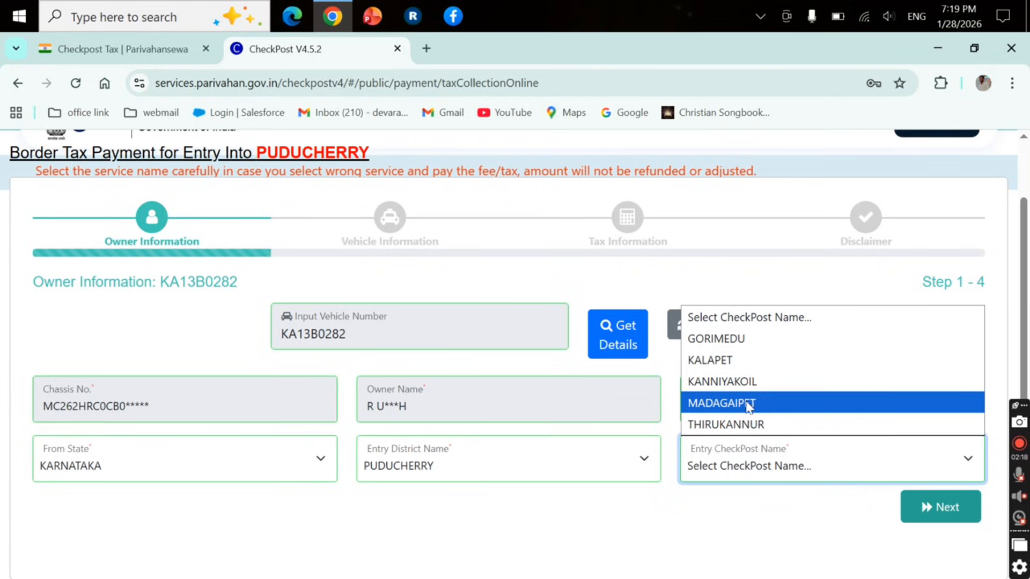
click(770, 424)
scroll(771, 421, down, 2)
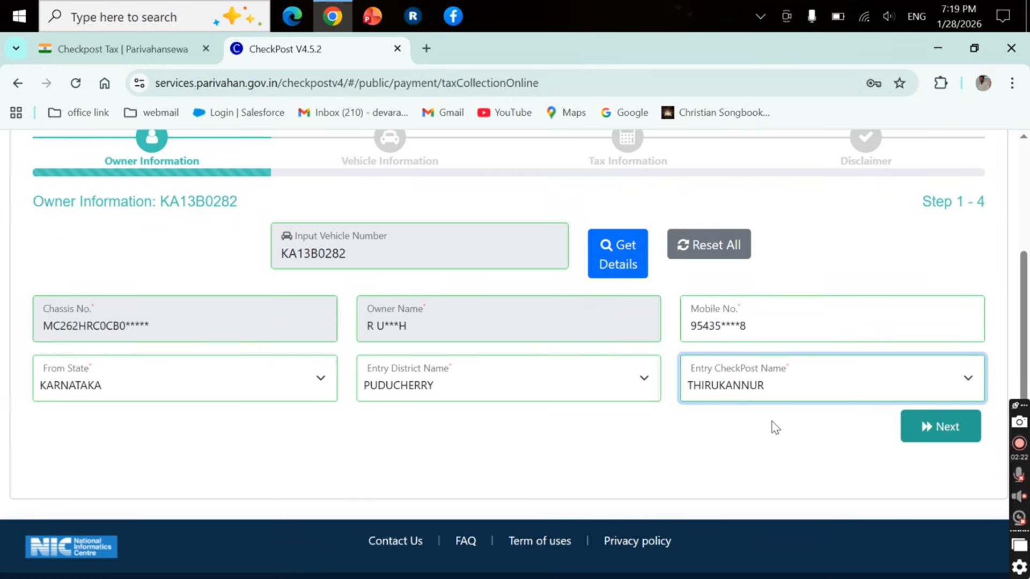
click(936, 426)
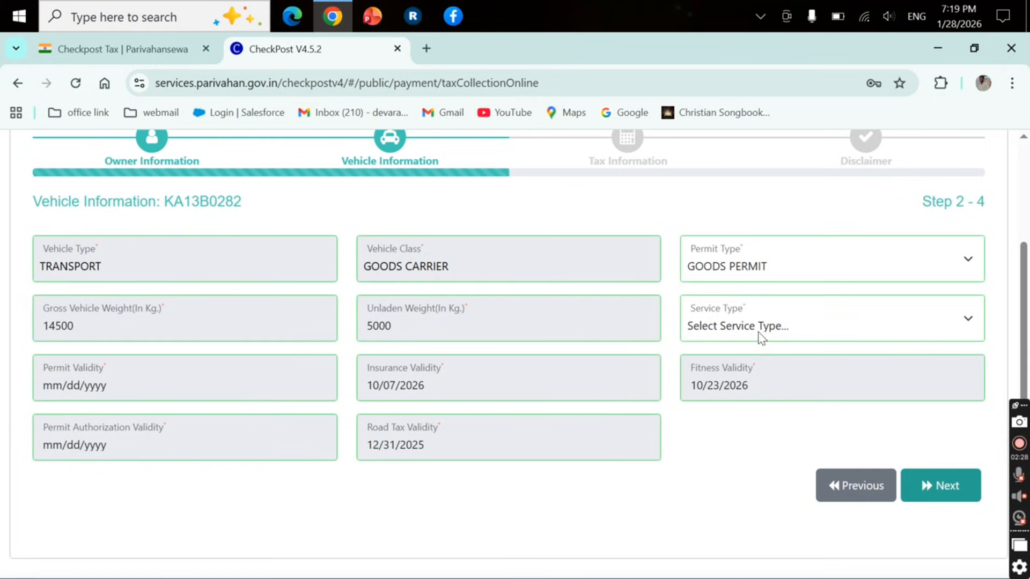
Set the service type to Ordinary Service and try to proceed, dismissing the expired road-tax alert
click(825, 325)
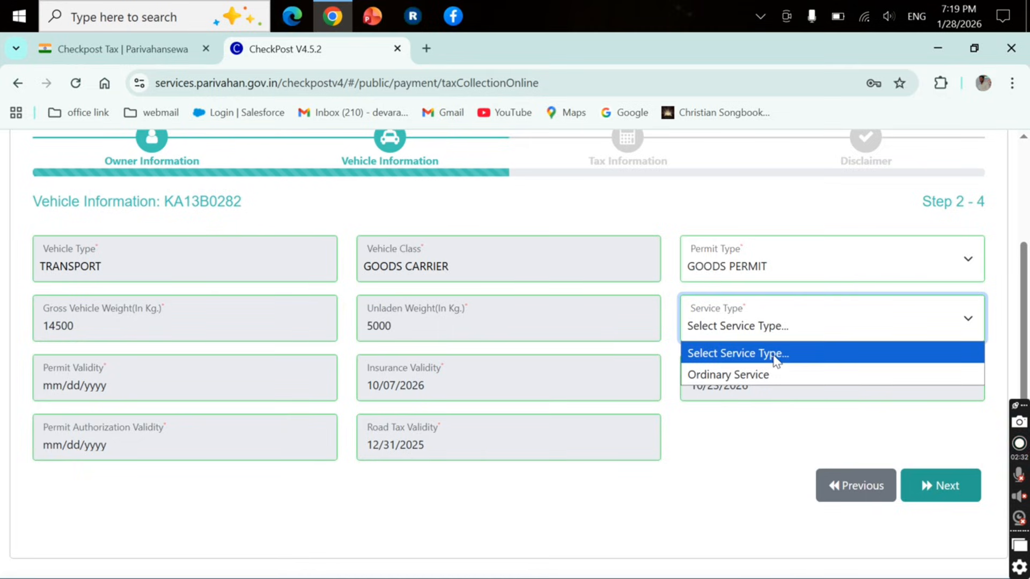
click(762, 374)
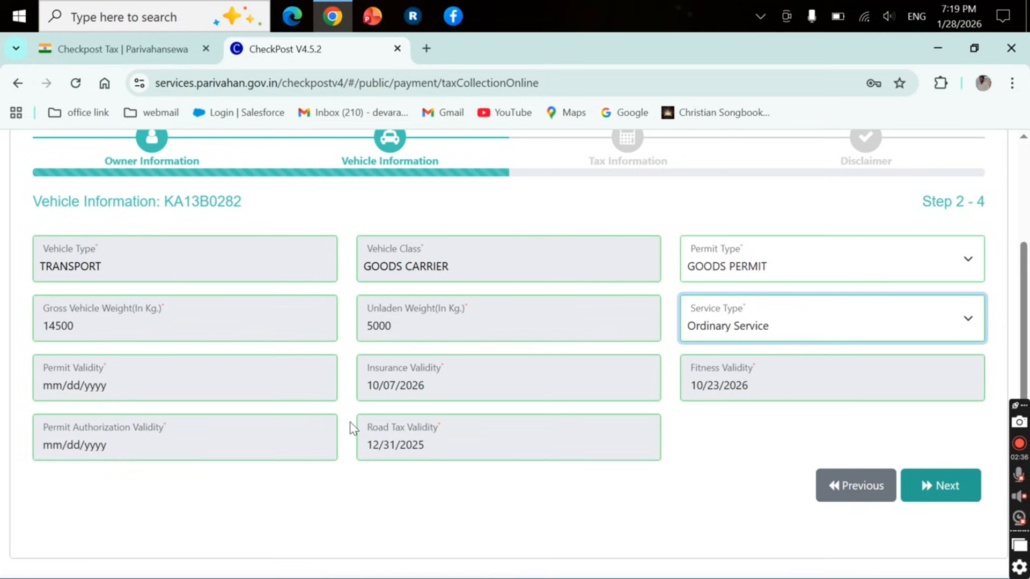
click(932, 480)
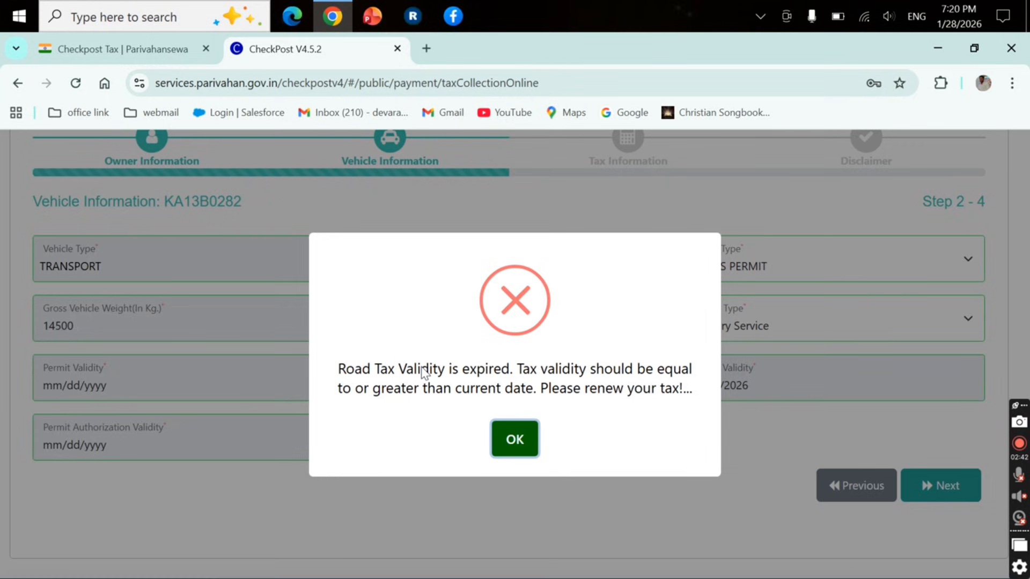
click(515, 440)
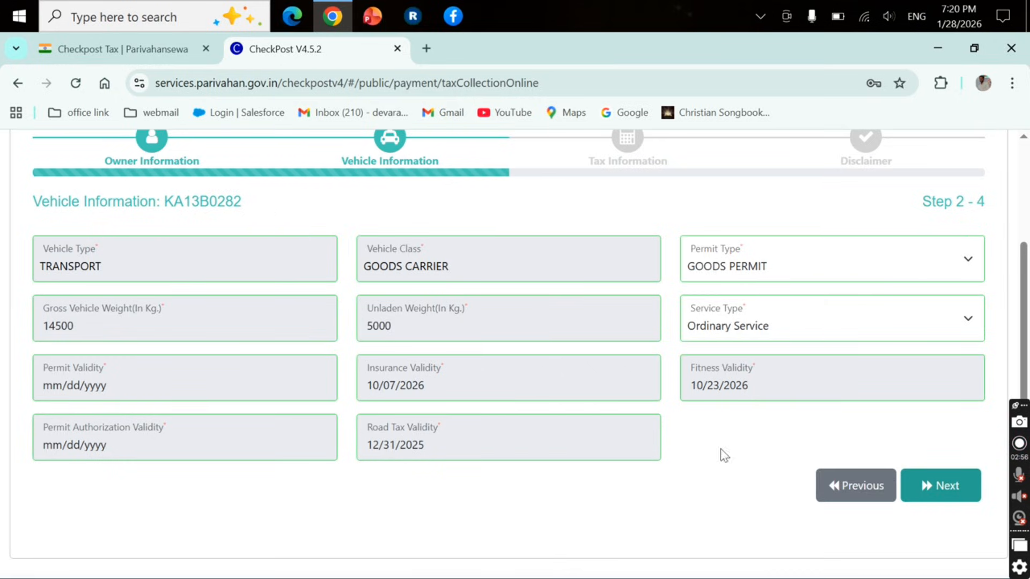
Retry proceeding twice, dismissing the road-tax expiry alert each time, then review the form
click(950, 485)
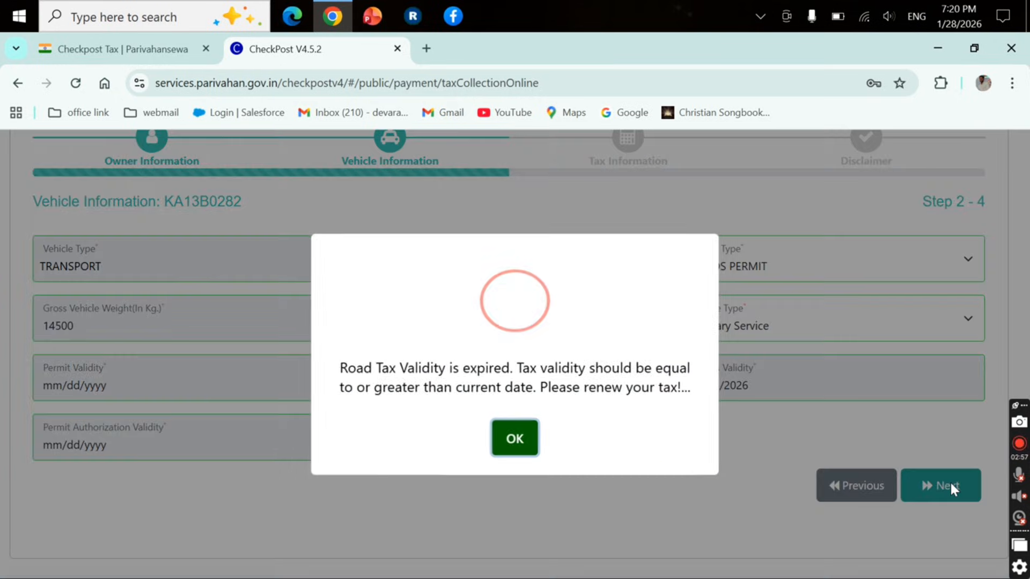
click(514, 446)
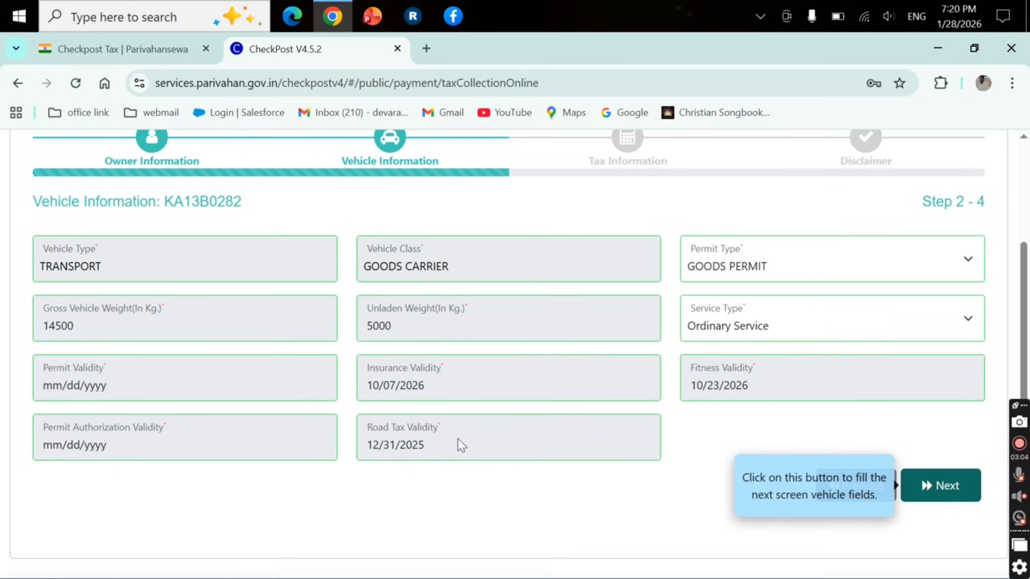
click(945, 487)
click(513, 440)
scroll(772, 343, up, 3)
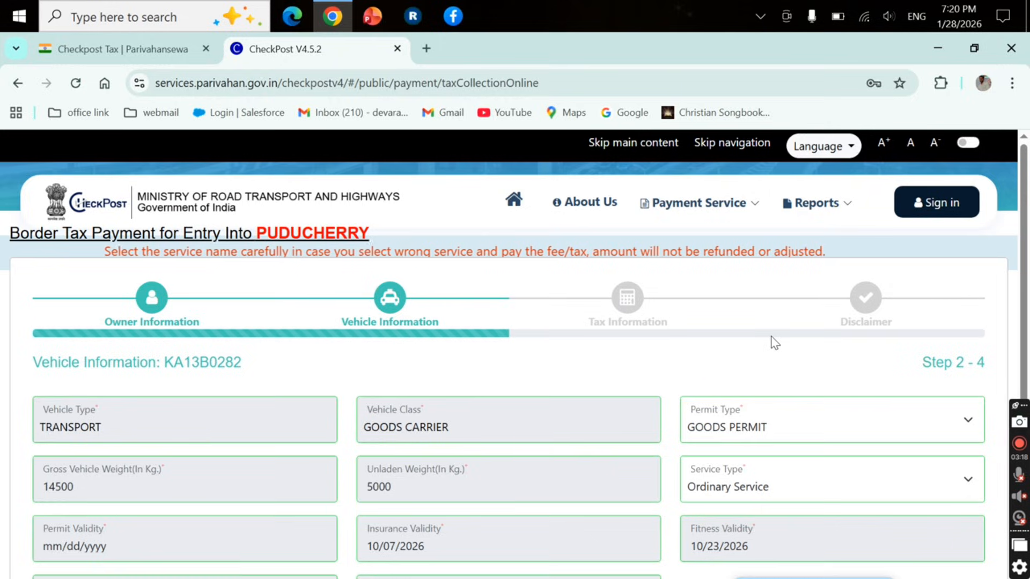
scroll(774, 343, down, 5)
scroll(772, 340, up, 5)
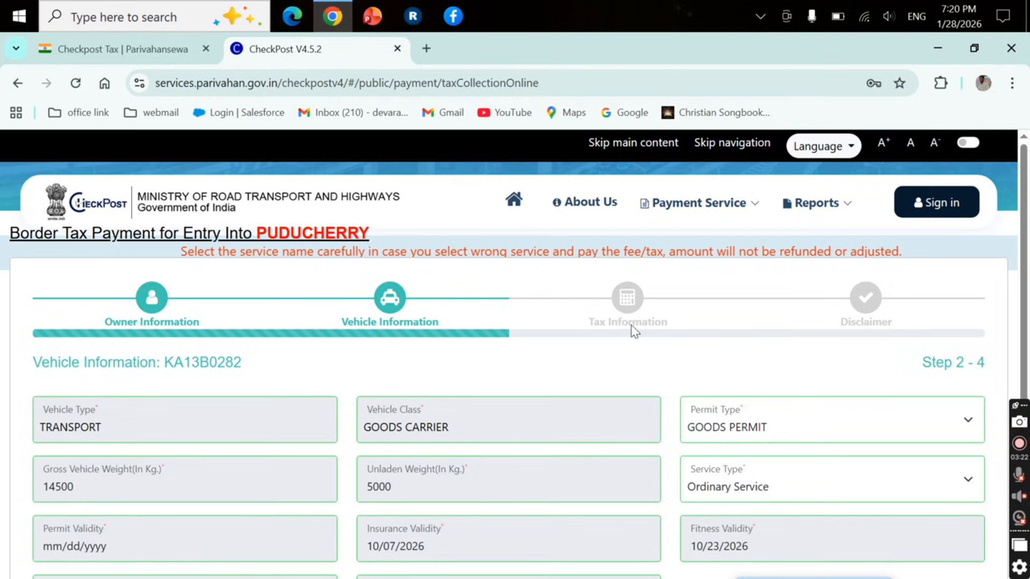
scroll(696, 353, down, 5)
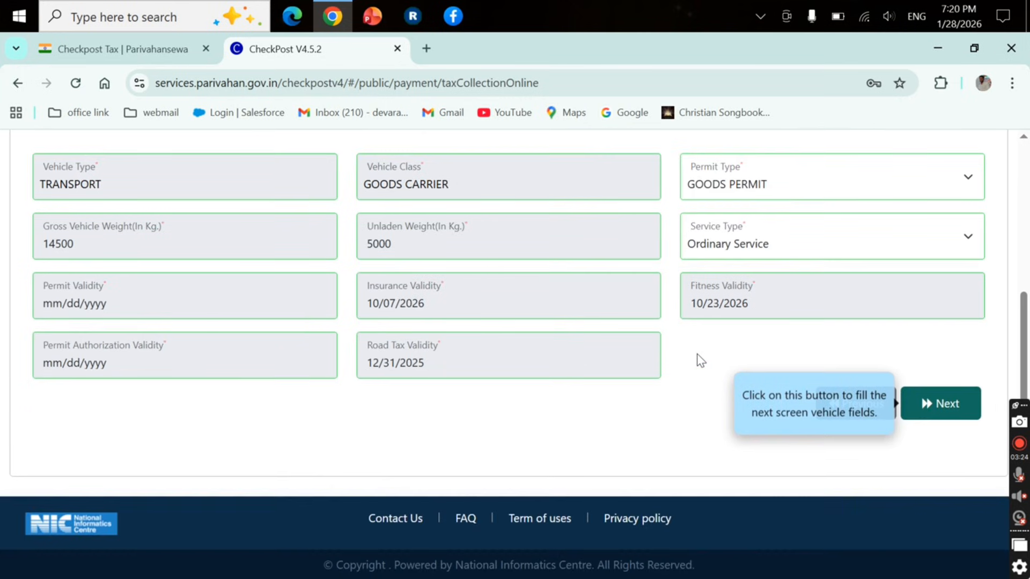
scroll(697, 357, up, 5)
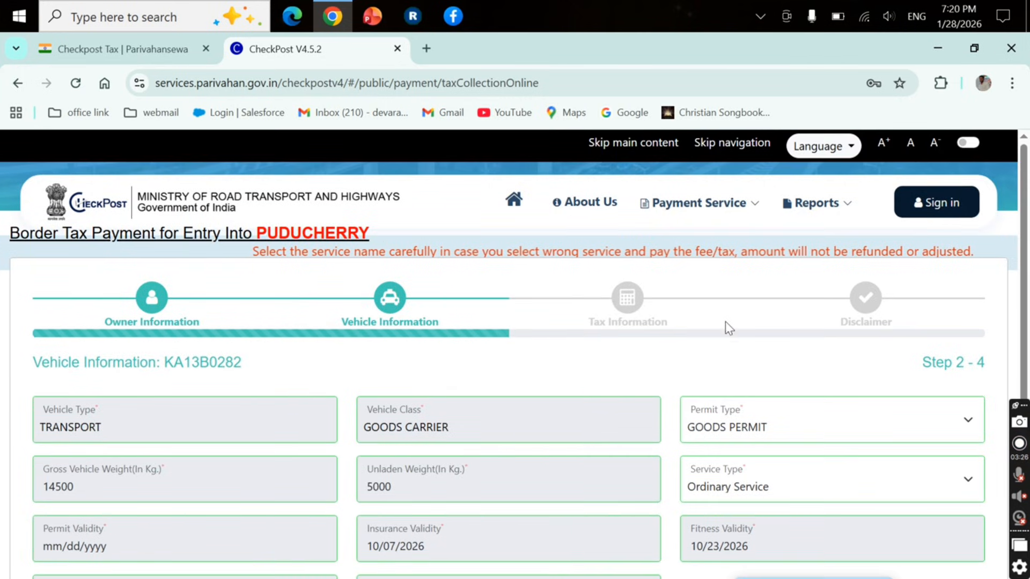